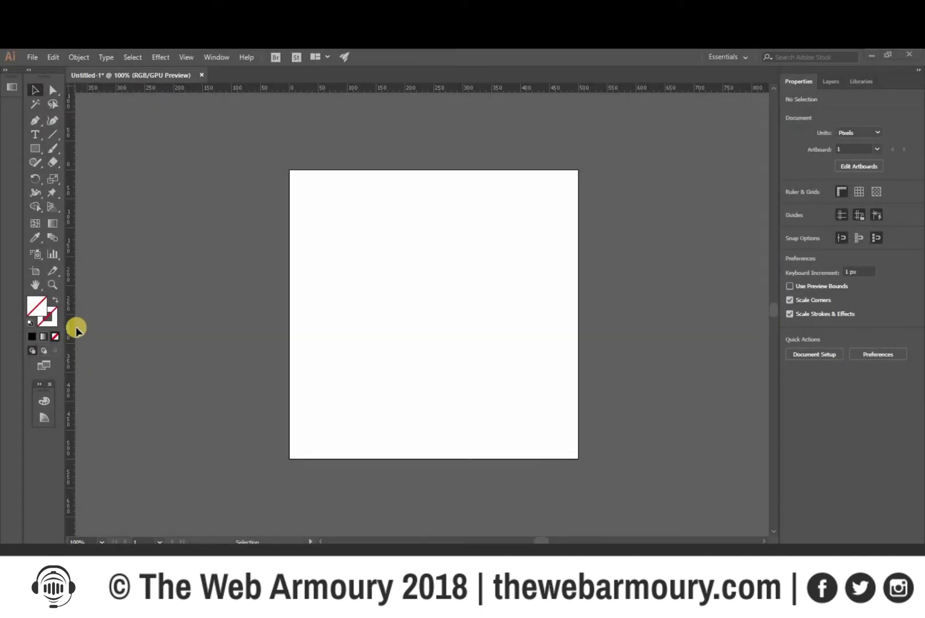
- Add guides snapped to the artboard's left and top edges
{"action": "left_click_drag", "start_coordinate": [69, 301], "coordinate": [194, 289]}
{"action": "left_click_drag", "start_coordinate": [279, 226], "coordinate": [282, 224]}
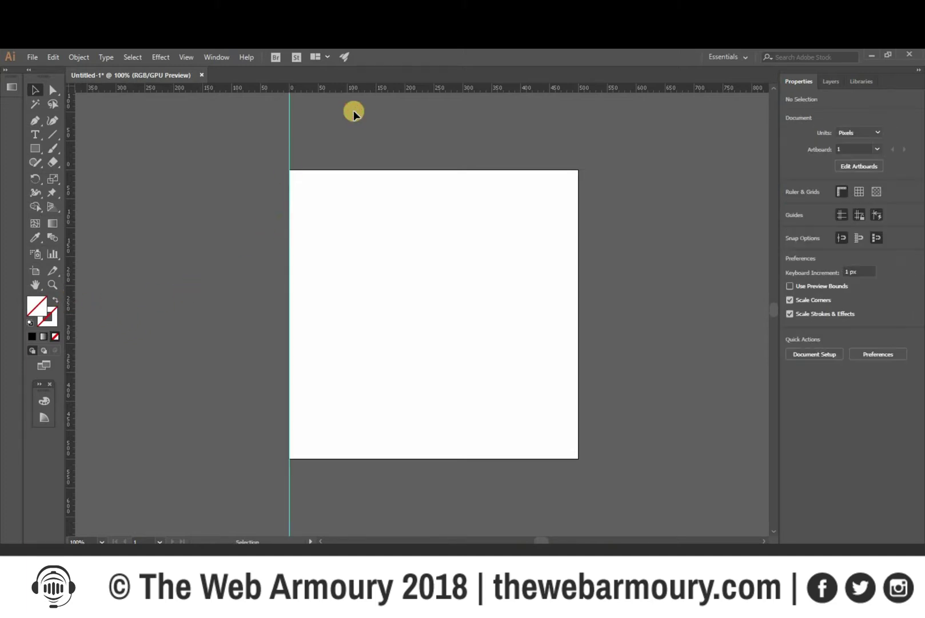
{"action": "left_click_drag", "start_coordinate": [349, 94], "coordinate": [339, 170]}
{"action": "left_click", "coordinate": [104, 231]}
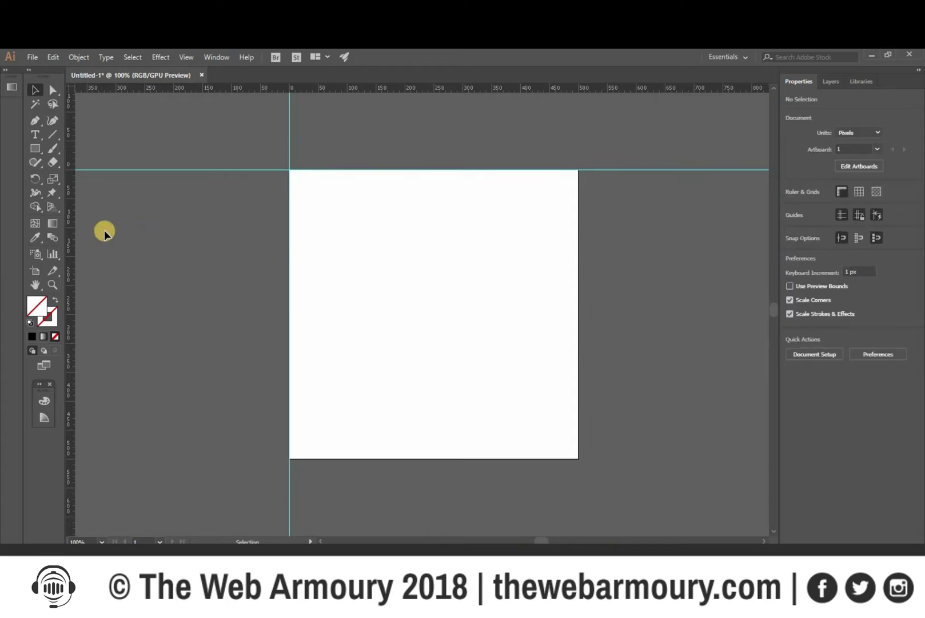
- Add guides at the artboard's right and bottom edges, then paste in the Bruce Lee illustration
{"action": "left_click_drag", "start_coordinate": [72, 230], "coordinate": [578, 218]}
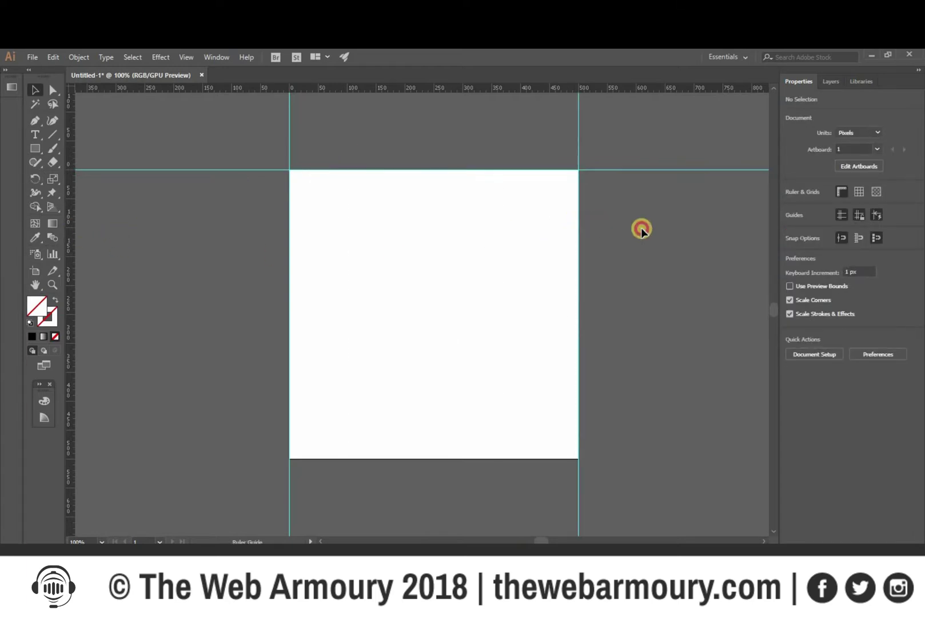
{"action": "left_click_drag", "start_coordinate": [520, 89], "coordinate": [428, 459]}
{"action": "left_click", "coordinate": [228, 358]}
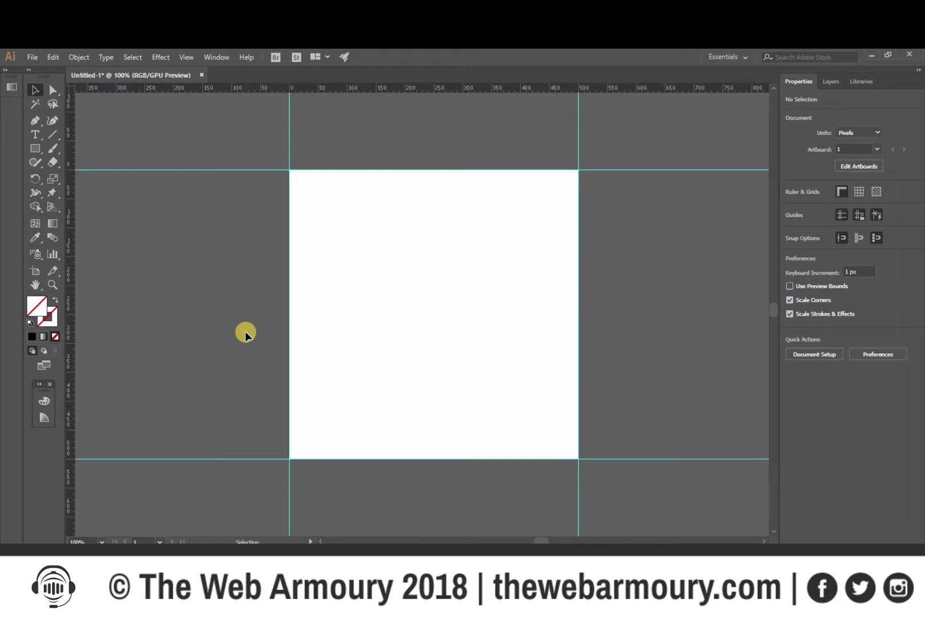
{"action": "key", "text": "ctrl+v"}
- Move the illustration down onto the artboard's bottom edge and set a black fill for rectangles
{"action": "left_click_drag", "start_coordinate": [371, 317], "coordinate": [402, 354]}
{"action": "left_click", "coordinate": [255, 212]}
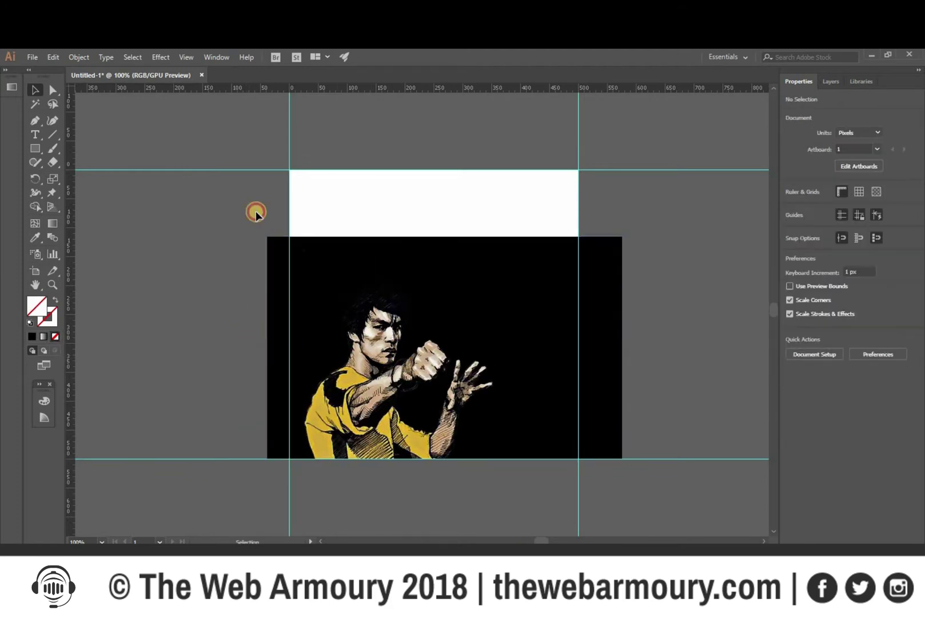
{"action": "left_click", "coordinate": [34, 149]}
{"action": "left_click", "coordinate": [33, 337]}
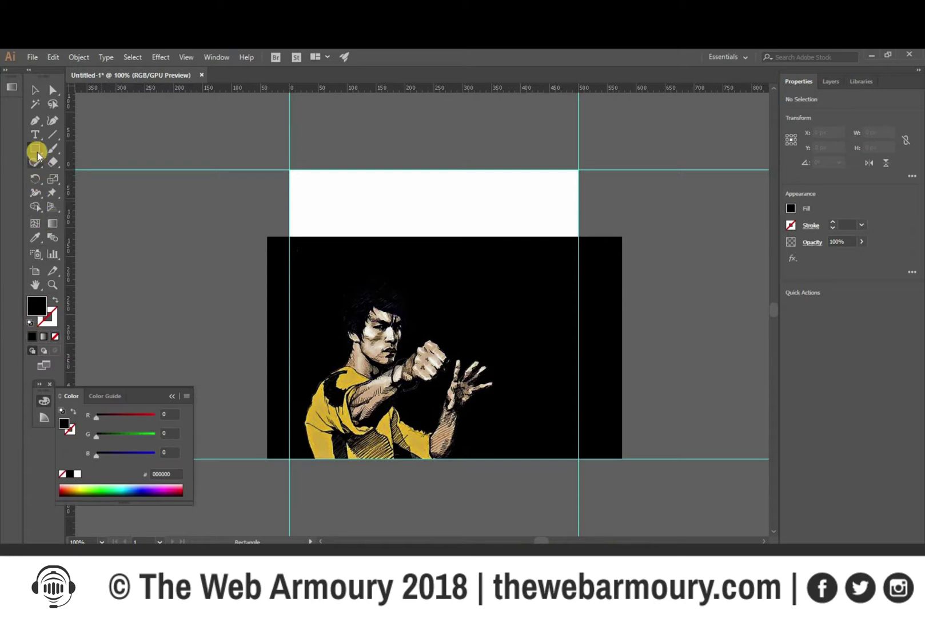
- Draw a black rectangle over the white strip above the illustration, then reselect it
{"action": "left_click_drag", "start_coordinate": [267, 143], "coordinate": [596, 246]}
{"action": "left_click", "coordinate": [35, 89]}
{"action": "left_click", "coordinate": [204, 169]}
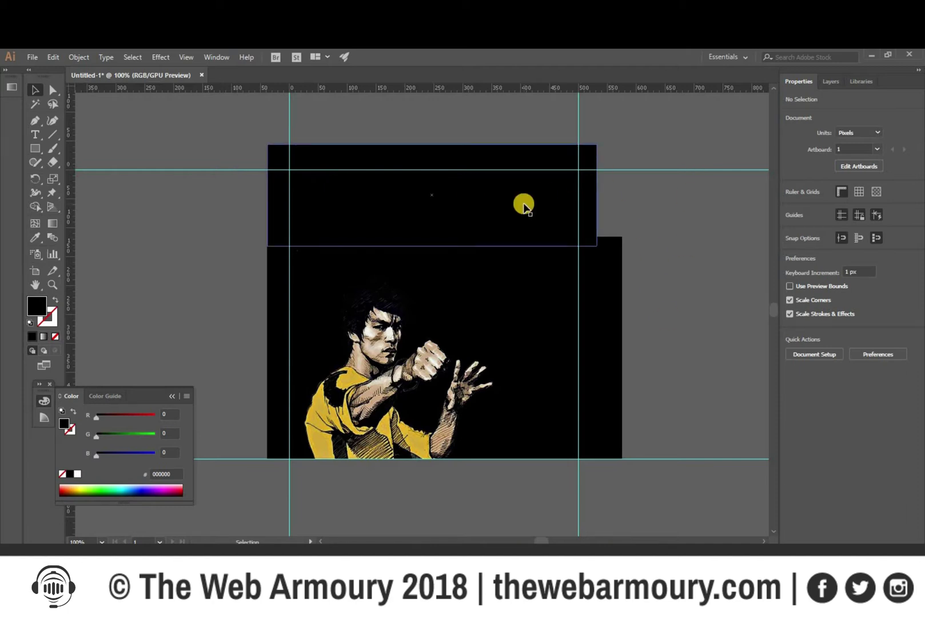
{"action": "left_click", "coordinate": [541, 199]}
{"action": "left_click", "coordinate": [655, 197]}
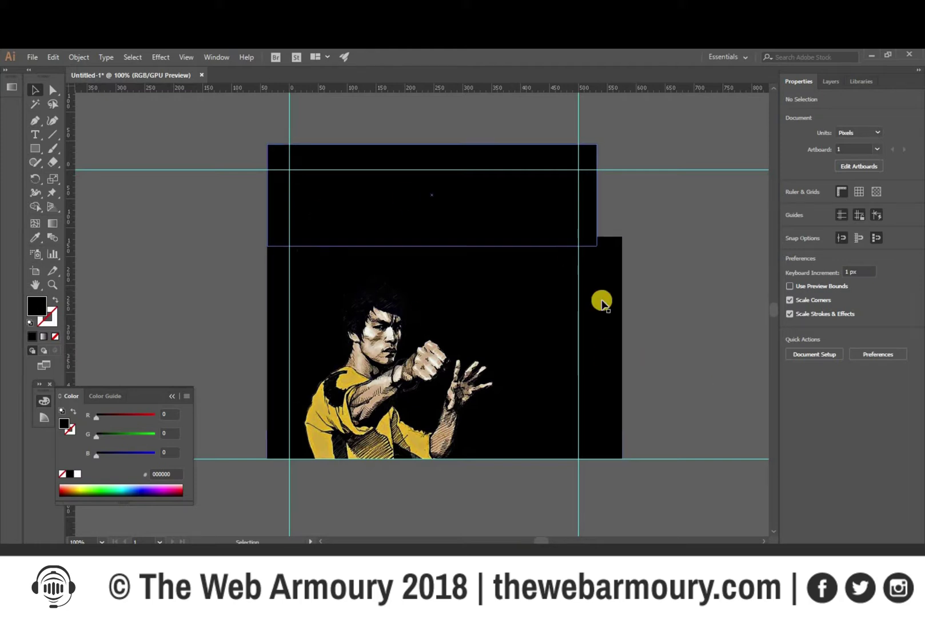
{"action": "left_click", "coordinate": [33, 57]}
{"action": "mouse_move", "coordinate": [116, 263]}
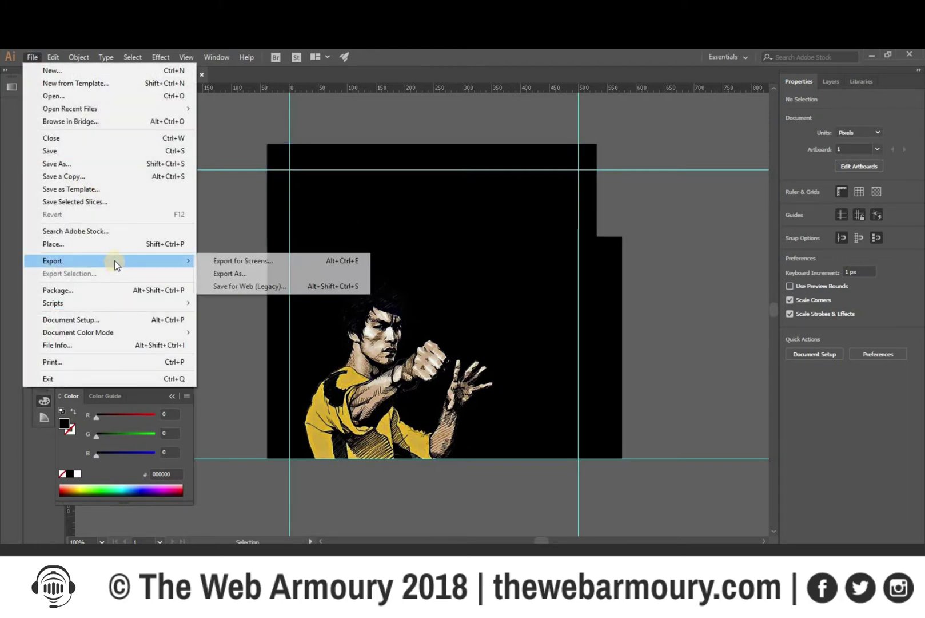
{"action": "left_click", "coordinate": [238, 287]}
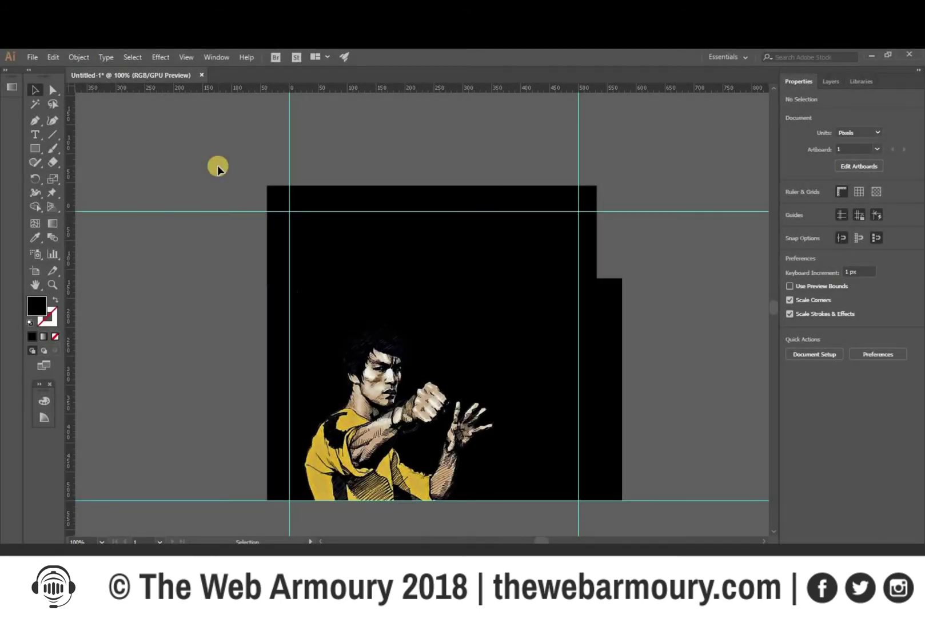
- Draw a text area above the poster, paste the 'There are no limits' quote, and nudge it up
{"action": "left_click", "coordinate": [34, 136]}
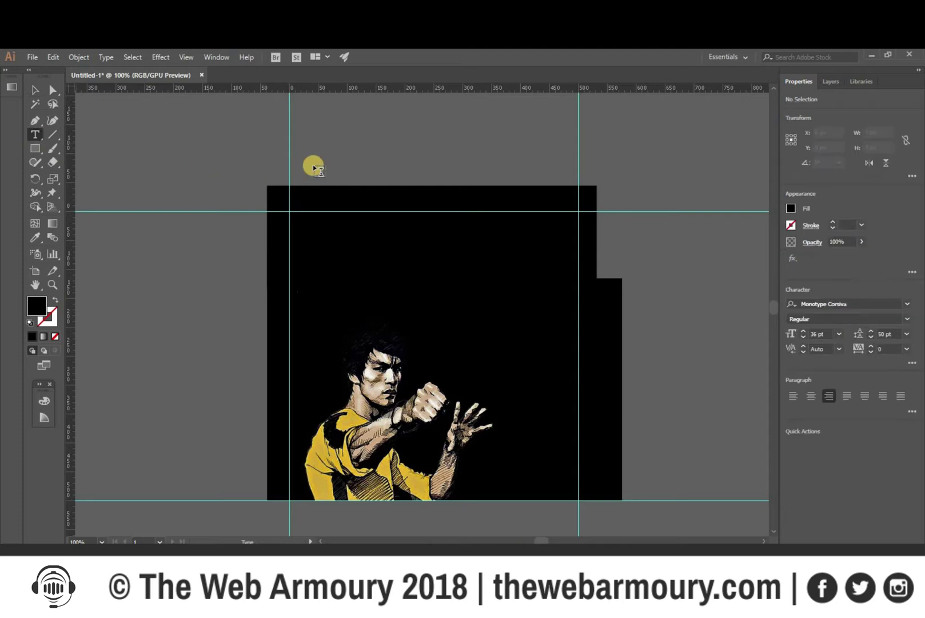
{"action": "scroll", "coordinate": [341, 163], "scroll_direction": "up", "scroll_amount": 2}
{"action": "left_click_drag", "start_coordinate": [300, 142], "coordinate": [564, 230]}
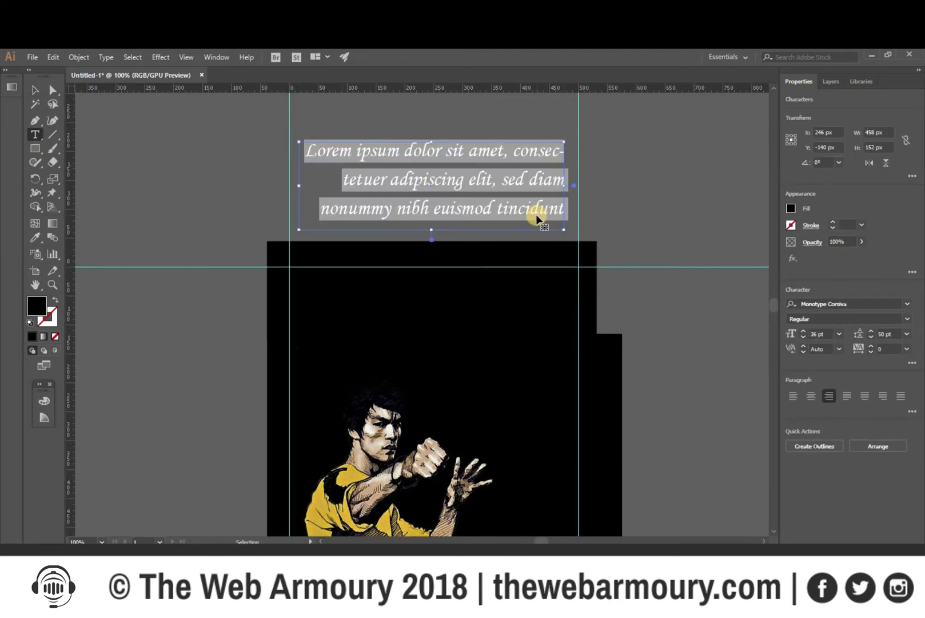
{"action": "type", "text": "There are no limits, there are only plateaus, and you must not stay there, you must go beyond them."}
{"action": "left_click", "coordinate": [34, 90]}
{"action": "left_click_drag", "start_coordinate": [501, 206], "coordinate": [501, 191]}
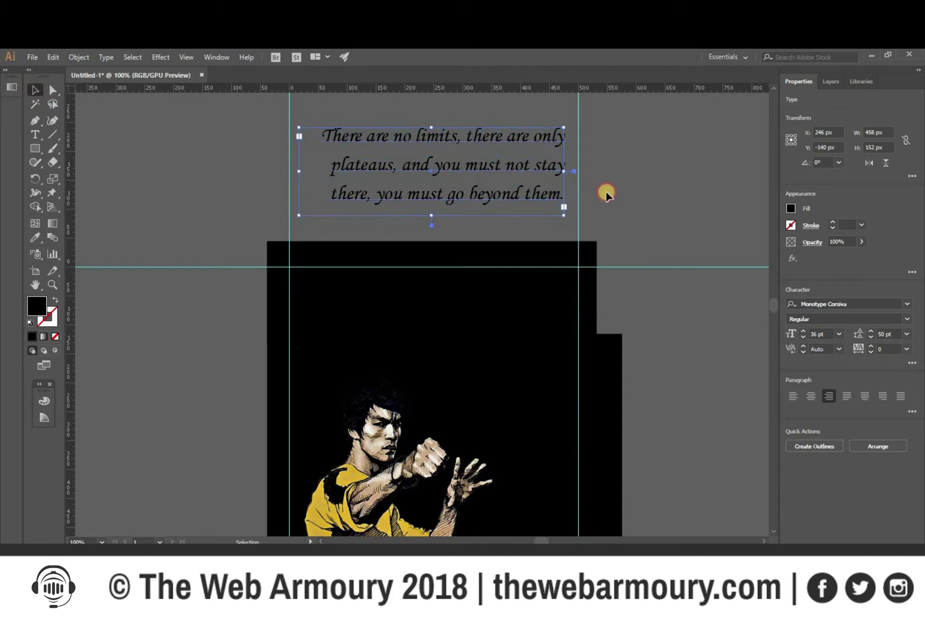
{"action": "left_click", "coordinate": [908, 305]}
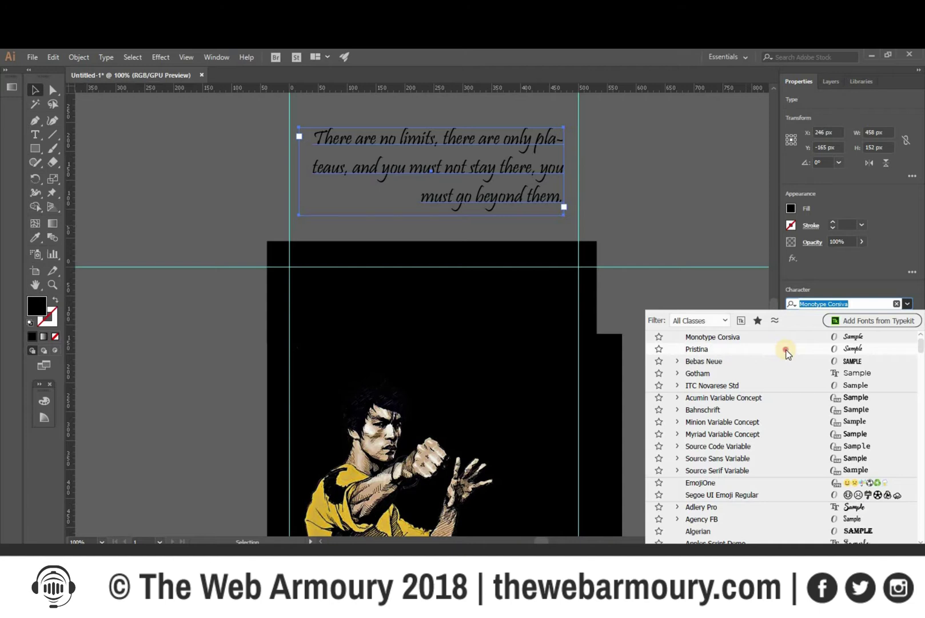
- Set the quote in Pristina with white (ffffff) fill and drag it down onto the black area
{"action": "left_click", "coordinate": [787, 351]}
{"action": "double_click", "coordinate": [36, 306]}
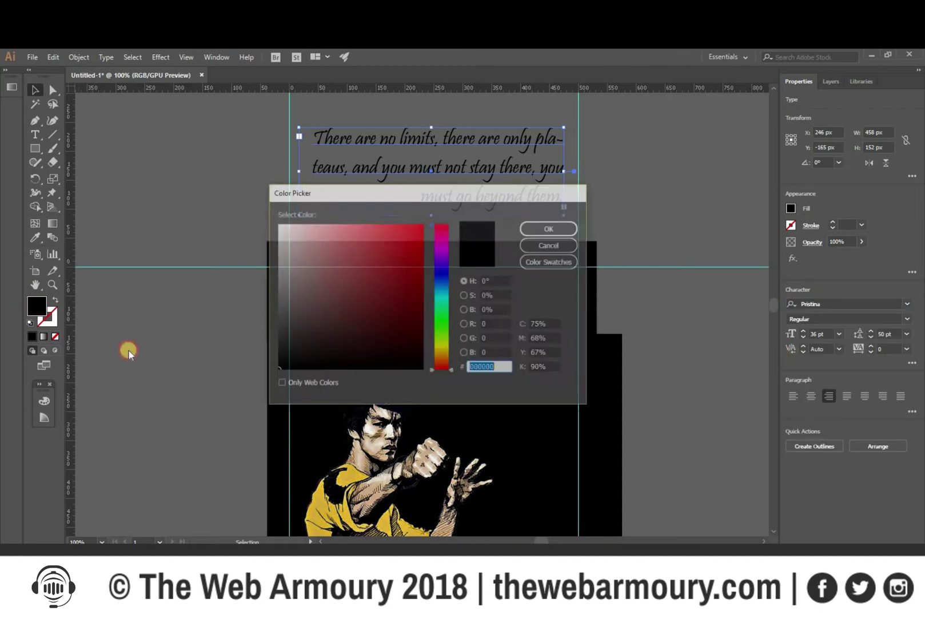
{"action": "left_click_drag", "start_coordinate": [299, 295], "coordinate": [269, 219]}
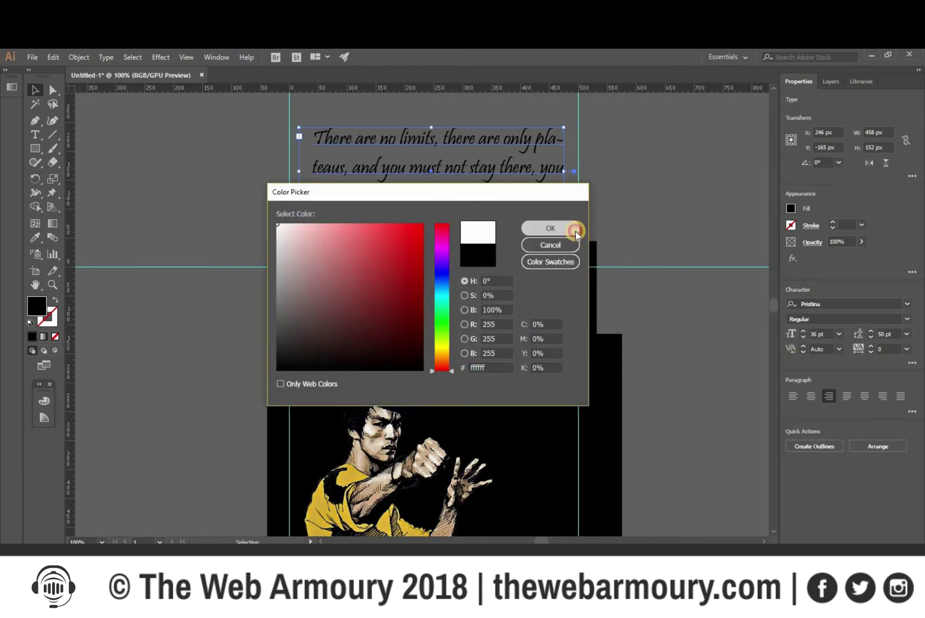
{"action": "left_click", "coordinate": [577, 231]}
{"action": "key", "text": "Escape"}
{"action": "left_click", "coordinate": [35, 90]}
{"action": "left_click_drag", "start_coordinate": [558, 194], "coordinate": [533, 347]}
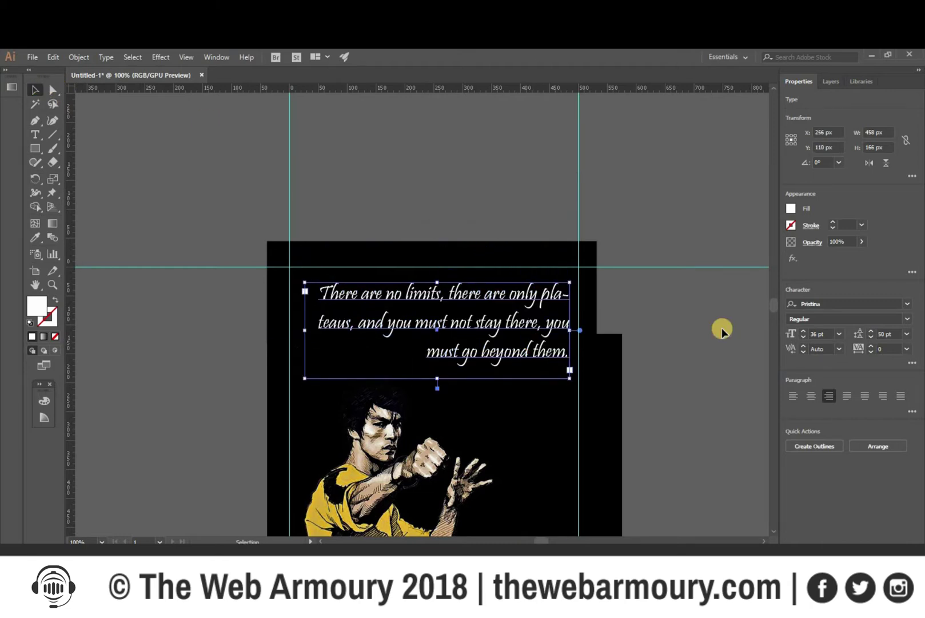
- Reduce the quote's font size to 28 pt
{"action": "left_click", "coordinate": [804, 337]}
{"action": "left_click", "coordinate": [804, 336]}
{"action": "left_click", "coordinate": [804, 337]}
{"action": "left_click", "coordinate": [804, 337]}
{"action": "left_click", "coordinate": [804, 337]}
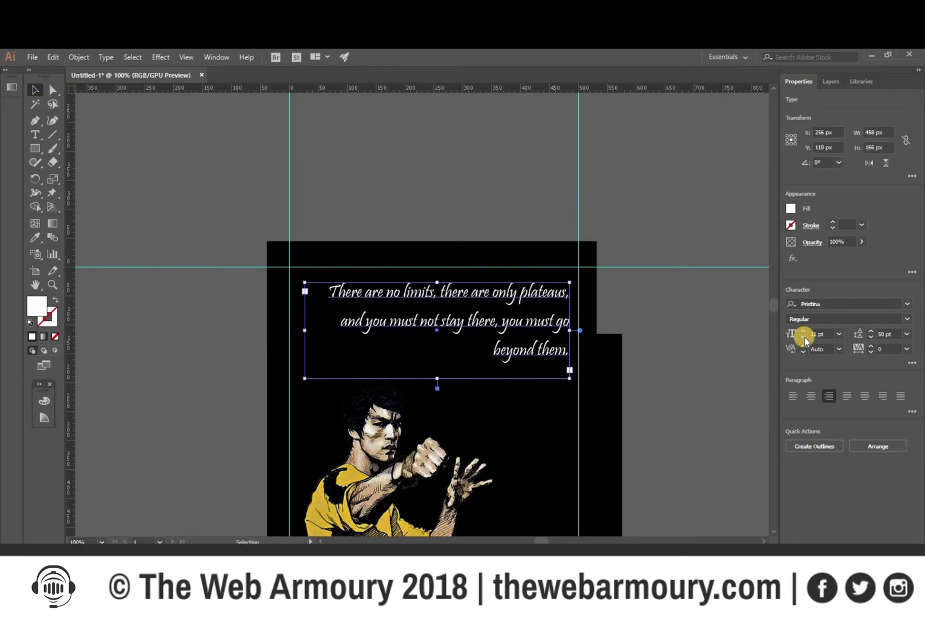
{"action": "left_click", "coordinate": [804, 337]}
{"action": "left_click", "coordinate": [804, 337]}
{"action": "left_click", "coordinate": [804, 336]}
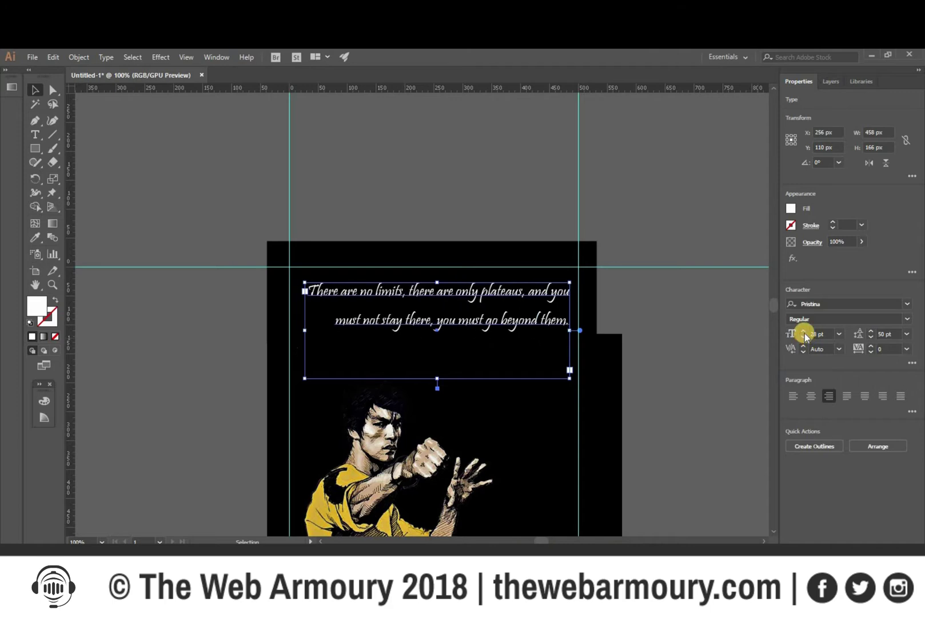
{"action": "left_click", "coordinate": [805, 336]}
{"action": "left_click", "coordinate": [804, 331]}
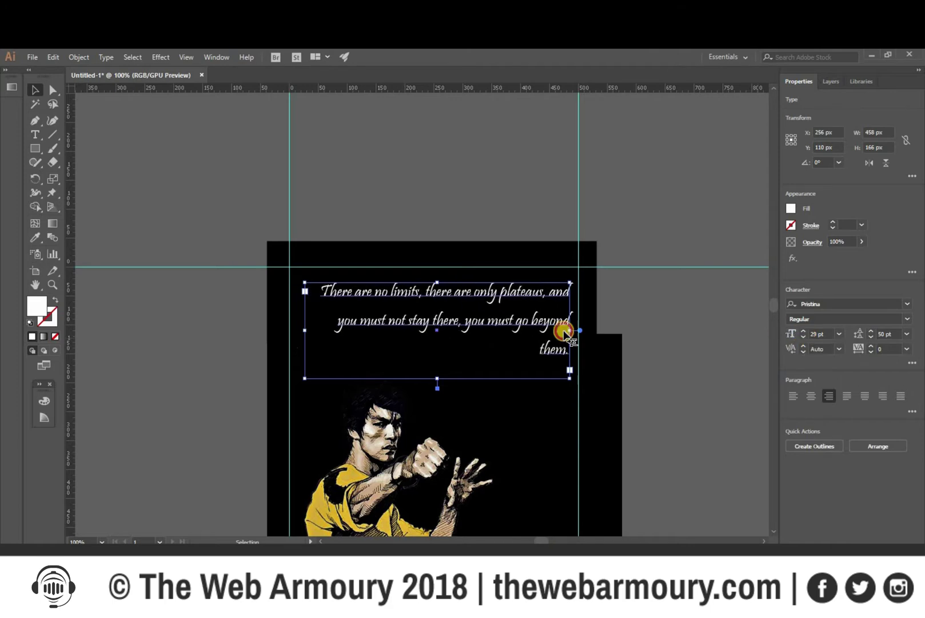
{"action": "left_click", "coordinate": [803, 338]}
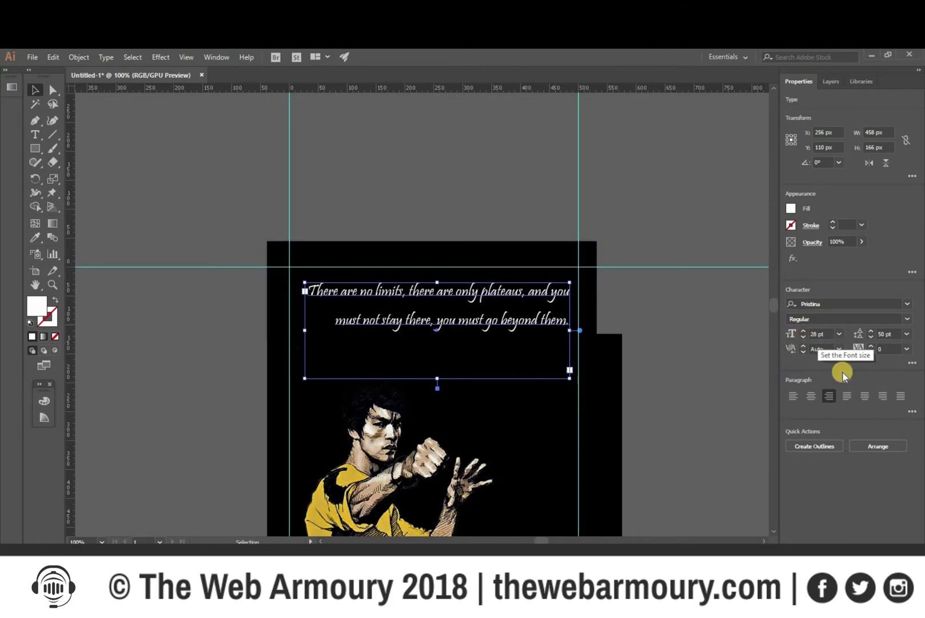
- Set the quote's leading to 27 pt and move the text box further down
{"action": "left_click", "coordinate": [871, 339]}
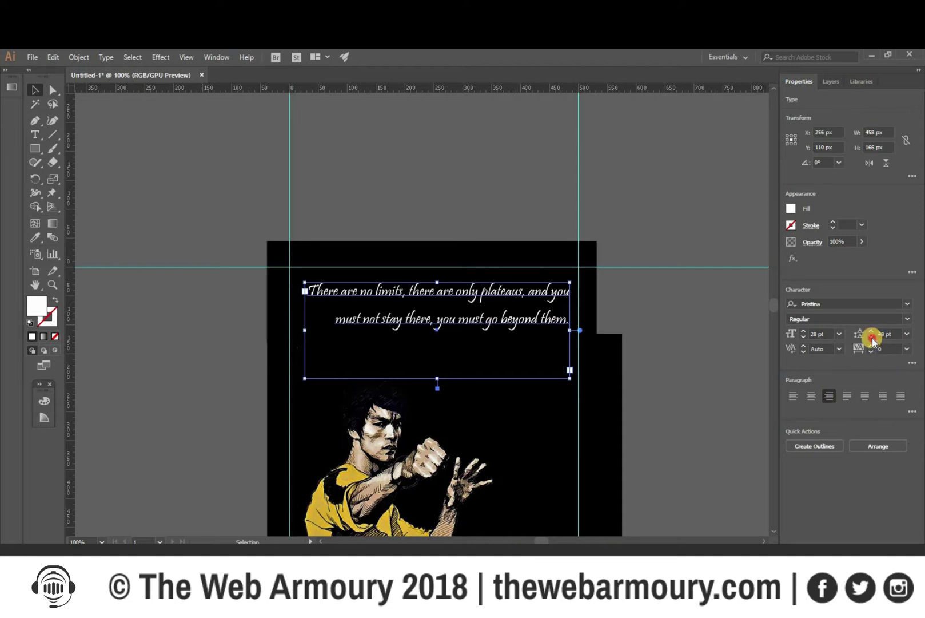
{"action": "left_click", "coordinate": [872, 338]}
{"action": "left_click", "coordinate": [871, 339]}
{"action": "left_click", "coordinate": [872, 338]}
{"action": "left_click_drag", "start_coordinate": [505, 303], "coordinate": [505, 337]}
{"action": "left_click_drag", "start_coordinate": [438, 410], "coordinate": [444, 350]}
{"action": "left_click", "coordinate": [688, 342]}
- Draw a new text frame off the artboard for the quote mark
{"action": "scroll", "coordinate": [688, 342], "scroll_direction": "down", "scroll_amount": 1}
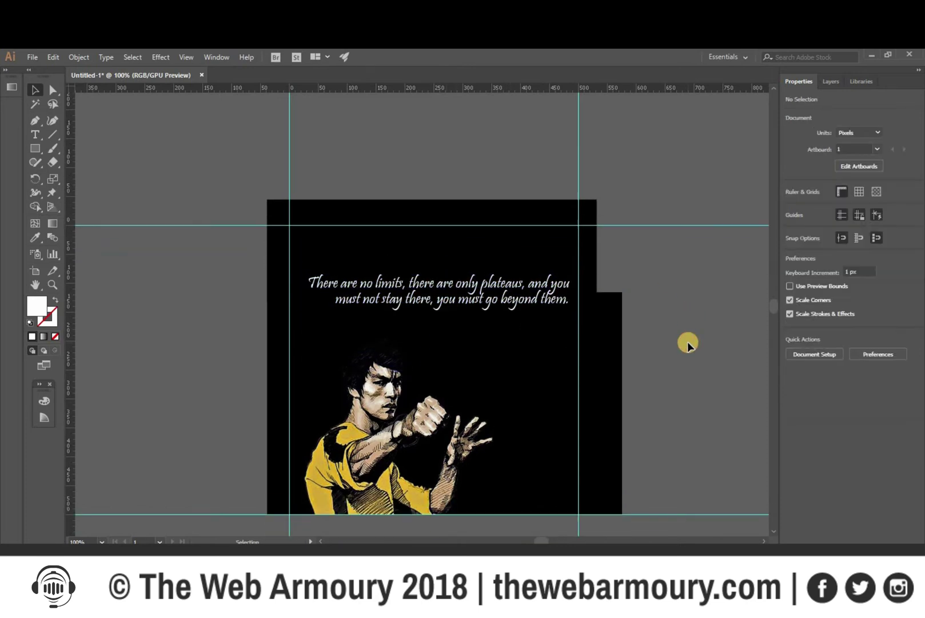
{"action": "scroll", "coordinate": [684, 344], "scroll_direction": "down", "scroll_amount": 1}
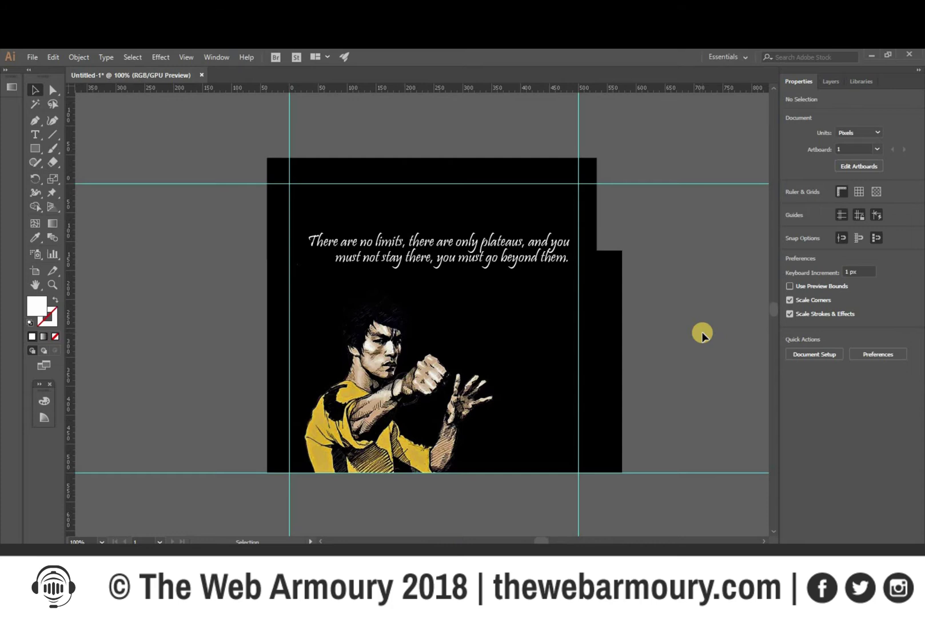
{"action": "scroll", "coordinate": [702, 333], "scroll_direction": "up", "scroll_amount": 1}
{"action": "left_click", "coordinate": [31, 134]}
{"action": "scroll", "coordinate": [138, 153], "scroll_direction": "up", "scroll_amount": 2}
{"action": "left_click_drag", "start_coordinate": [139, 153], "coordinate": [221, 204]}
- Clear the placeholder and set the quote-mark text in Monotype Corsiva
{"action": "key", "text": "BackSpace"}
{"action": "left_click", "coordinate": [35, 90]}
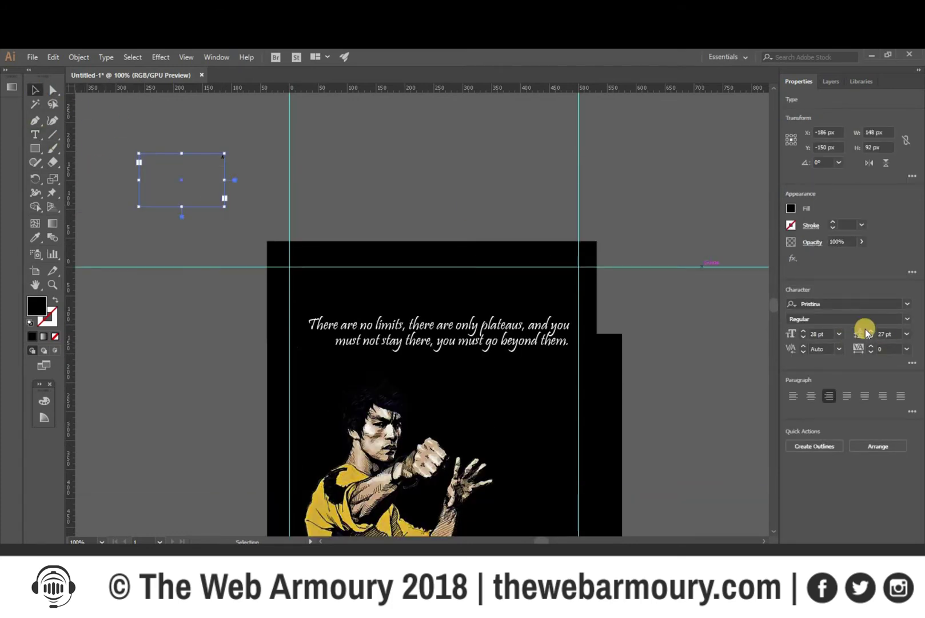
{"action": "left_click", "coordinate": [907, 305]}
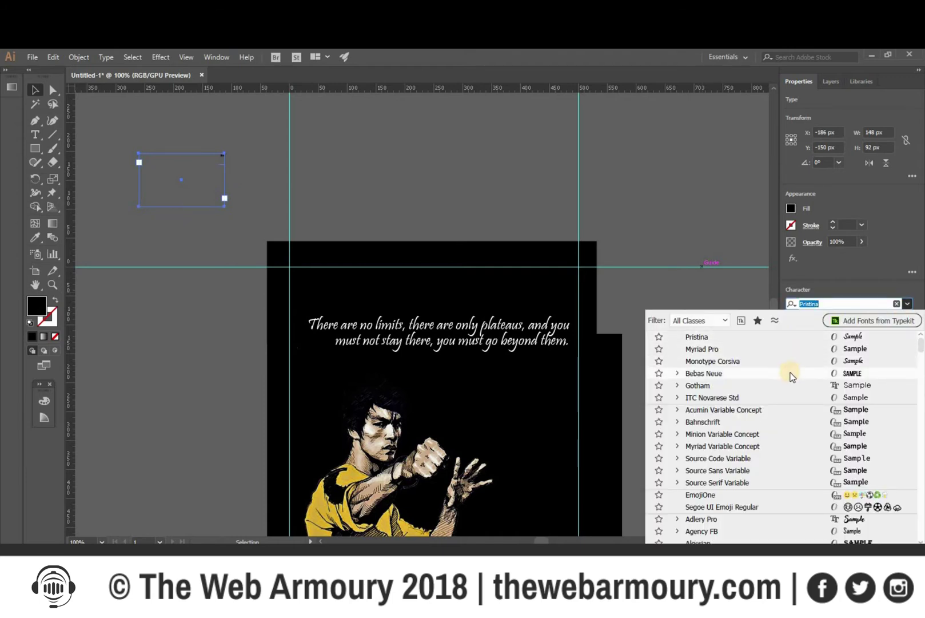
{"action": "left_click", "coordinate": [790, 361]}
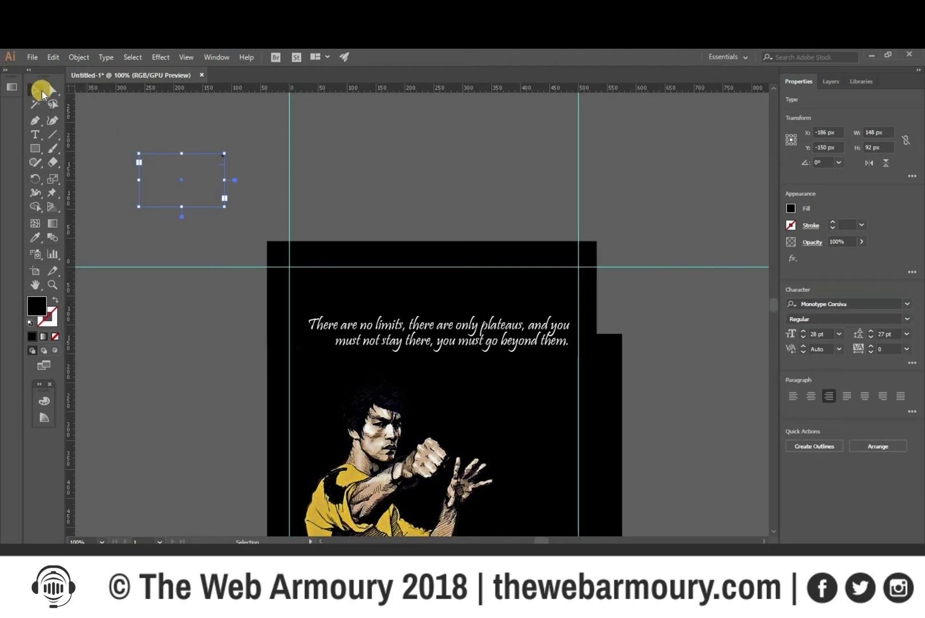
- Convert the quote mark to outlines and enlarge it to about 87 × 81 px
{"action": "left_click", "coordinate": [223, 128]}
{"action": "left_click", "coordinate": [223, 157]}
{"action": "right_click", "coordinate": [224, 157]}
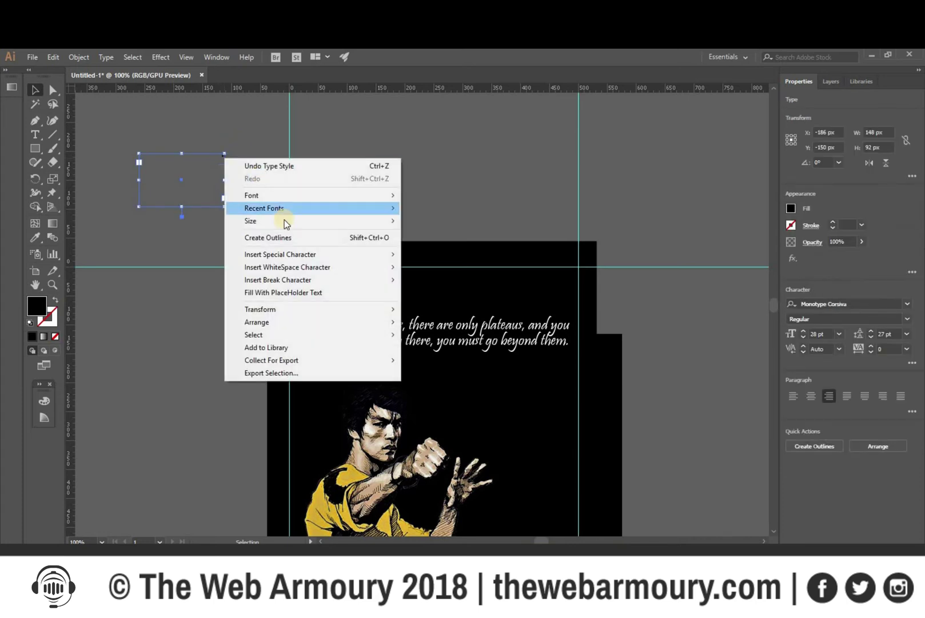
{"action": "left_click", "coordinate": [285, 237]}
{"action": "left_click_drag", "start_coordinate": [229, 163], "coordinate": [197, 213]}
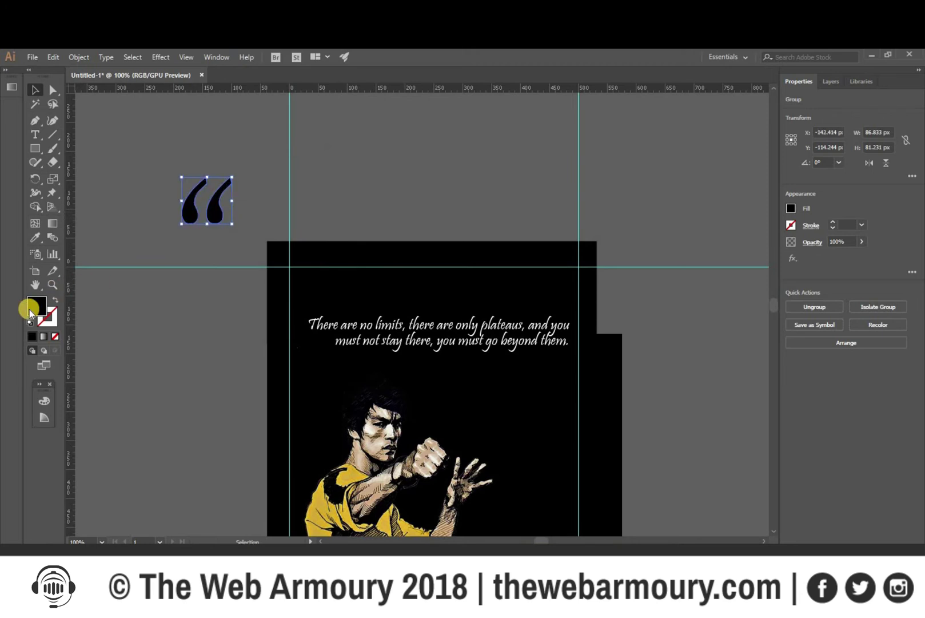
- Fill the quote mark white (ffffff), set it to 10% opacity, and move it over the quote
{"action": "double_click", "coordinate": [51, 307]}
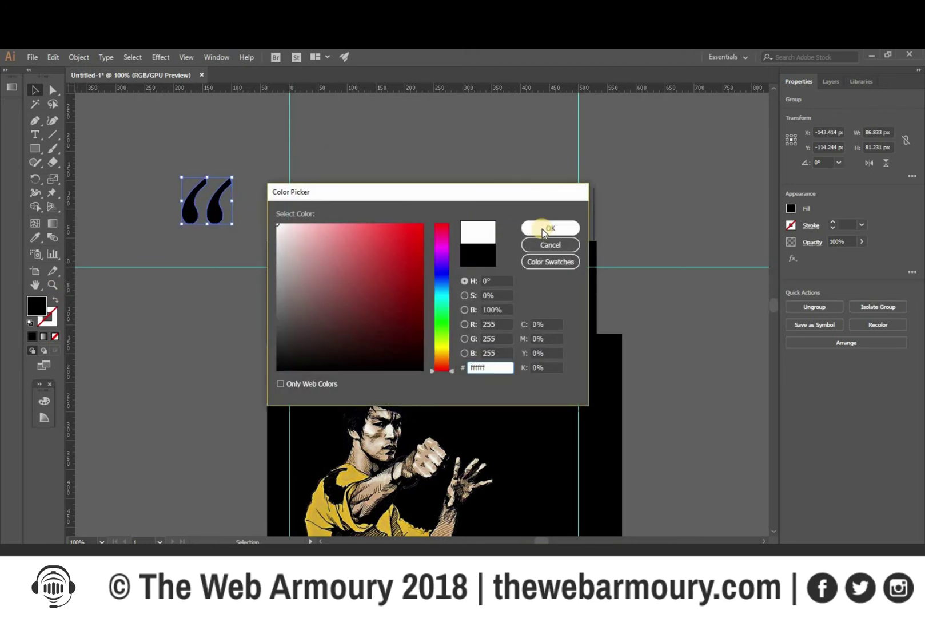
{"action": "left_click", "coordinate": [549, 228]}
{"action": "left_click_drag", "start_coordinate": [217, 213], "coordinate": [229, 228]}
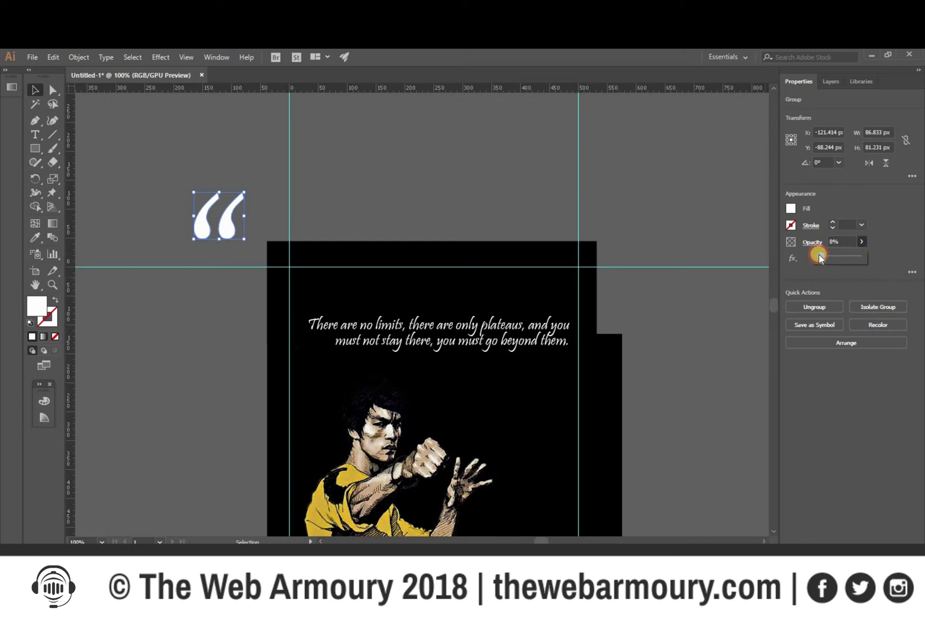
{"action": "left_click", "coordinate": [215, 161]}
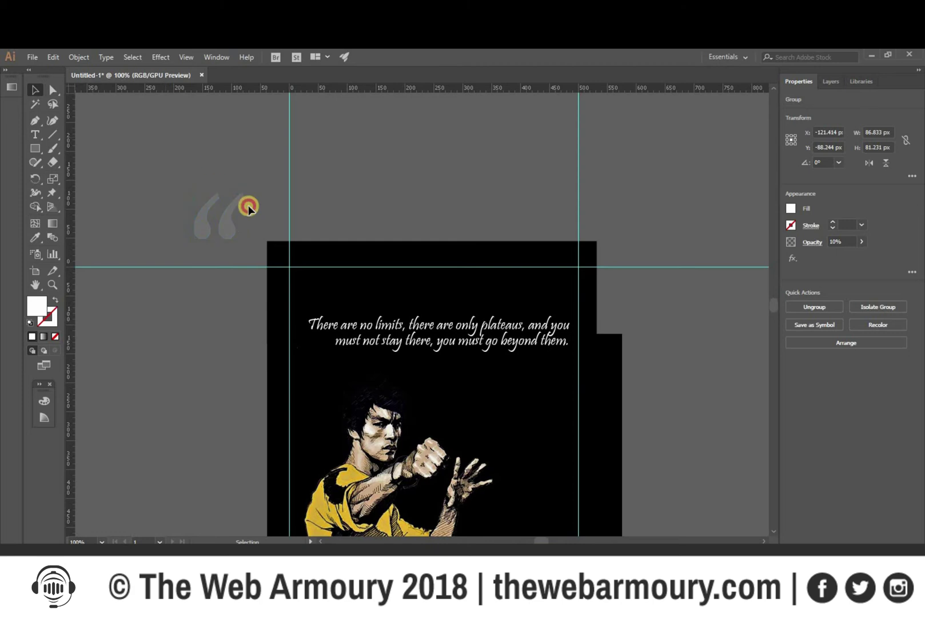
{"action": "left_click_drag", "start_coordinate": [231, 232], "coordinate": [347, 320]}
- Undo moving the quote mark onto the artboard
{"action": "right_click", "coordinate": [349, 305]}
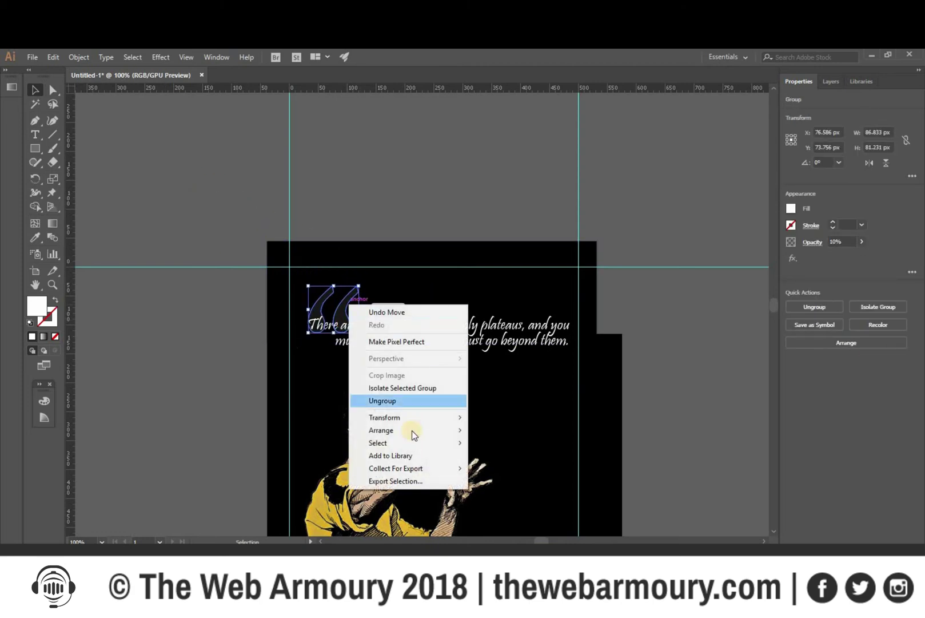
{"action": "left_click", "coordinate": [291, 302]}
{"action": "key", "text": "ctrl+z"}
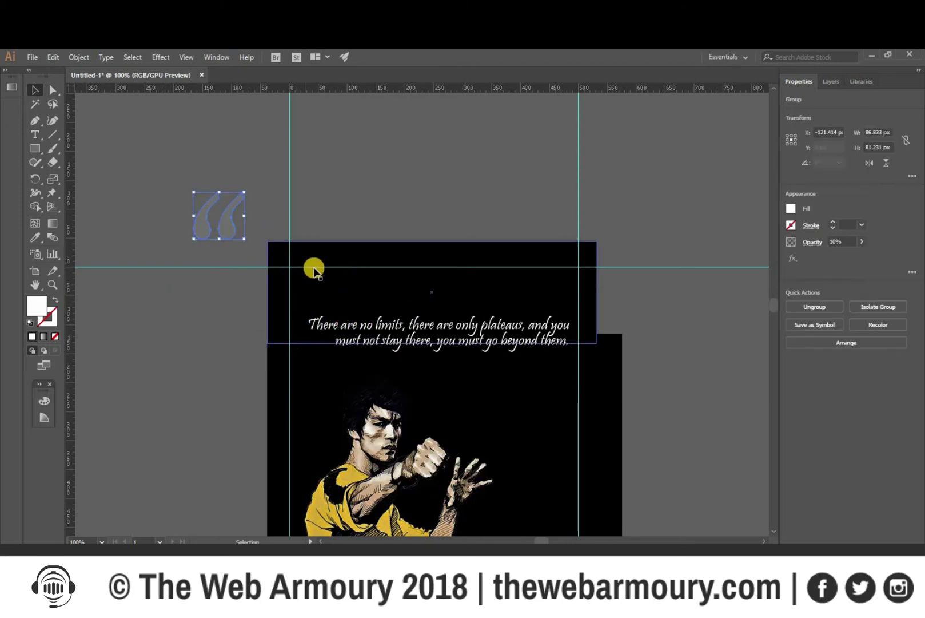
- Bring the quote mark to front, place it before the first word, and shrink it to about 69 × 64 px
{"action": "right_click", "coordinate": [224, 225]}
{"action": "mouse_move", "coordinate": [312, 347]}
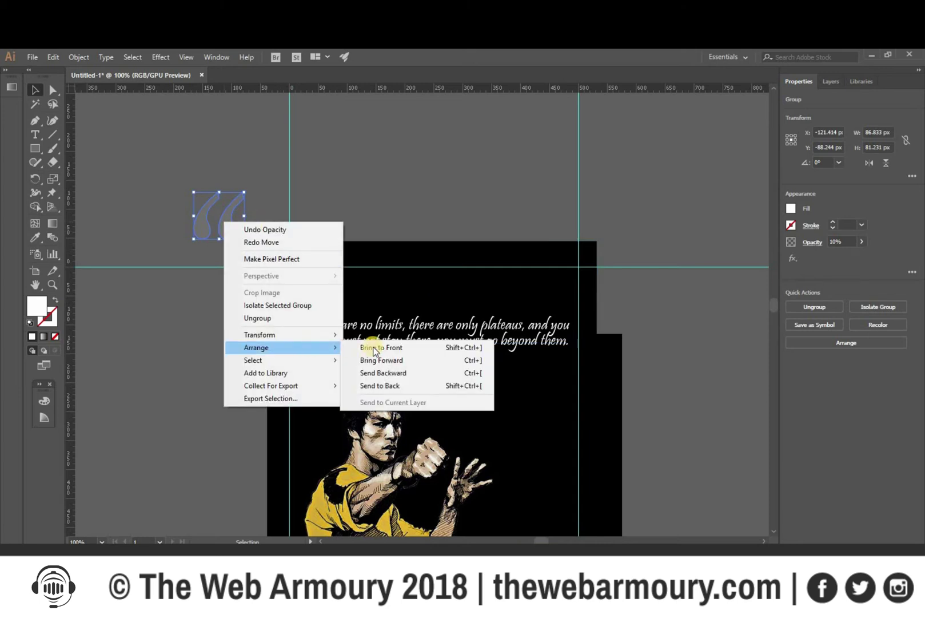
{"action": "left_click", "coordinate": [377, 347]}
{"action": "left_click", "coordinate": [238, 250]}
{"action": "left_click_drag", "start_coordinate": [232, 234], "coordinate": [346, 327]}
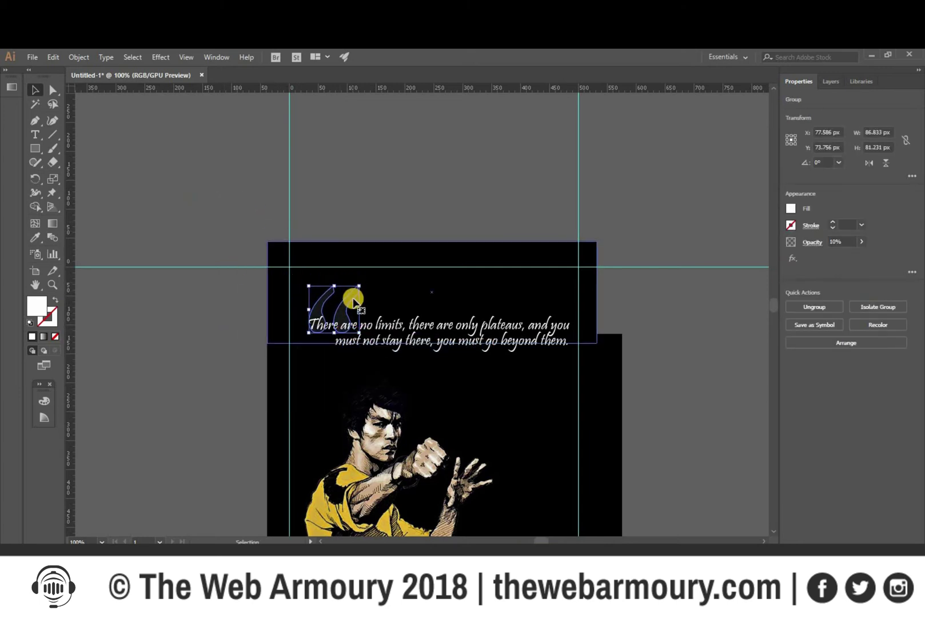
{"action": "left_click_drag", "start_coordinate": [359, 286], "coordinate": [337, 290]}
{"action": "left_click", "coordinate": [196, 345]}
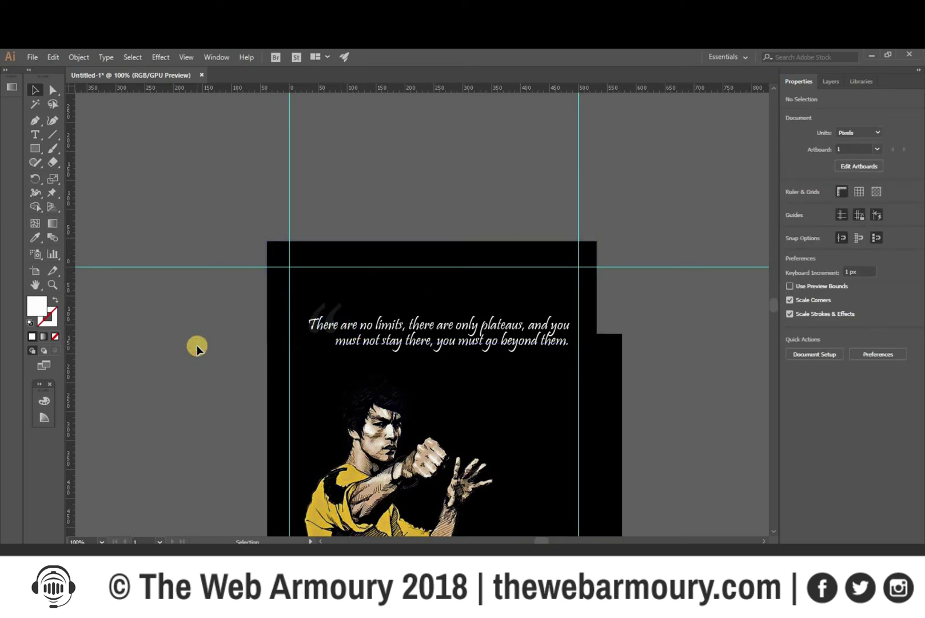
{"action": "scroll", "coordinate": [328, 272], "scroll_direction": "down", "scroll_amount": 1}
- Duplicate the faint quote mark and place the copy after 'beyond them.' as the closing mark
{"action": "left_click", "coordinate": [336, 281]}
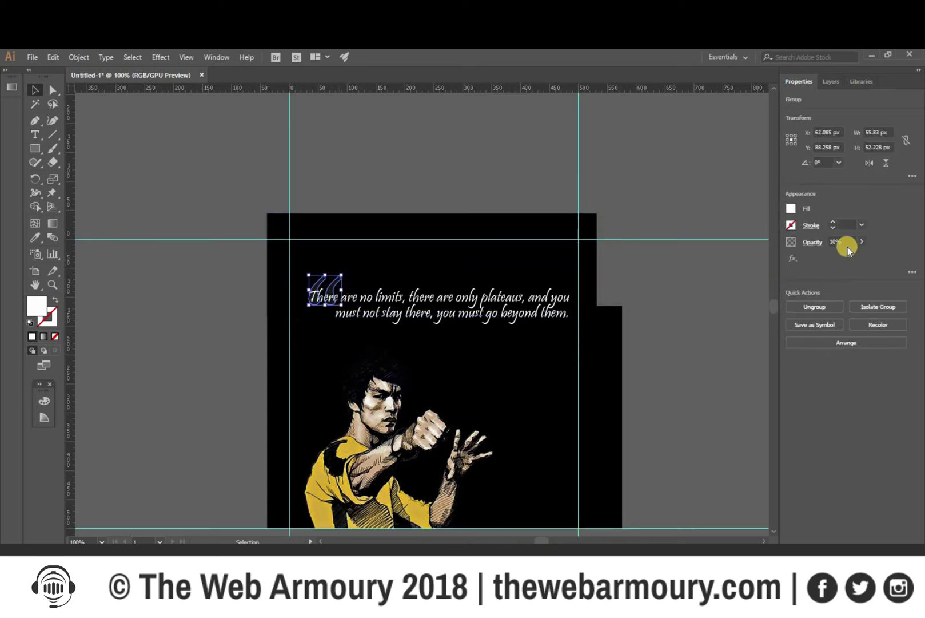
{"action": "left_click", "coordinate": [863, 241]}
{"action": "left_click", "coordinate": [703, 170]}
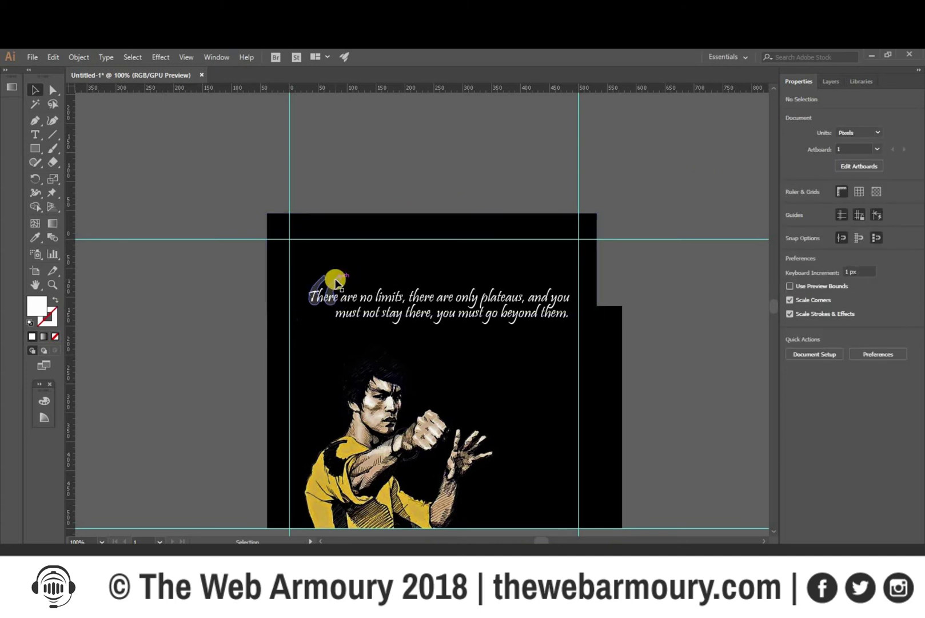
{"action": "left_click_drag", "start_coordinate": [335, 282], "coordinate": [561, 315]}
{"action": "left_click", "coordinate": [700, 332]}
{"action": "scroll", "coordinate": [701, 335], "scroll_direction": "down", "scroll_amount": 2}
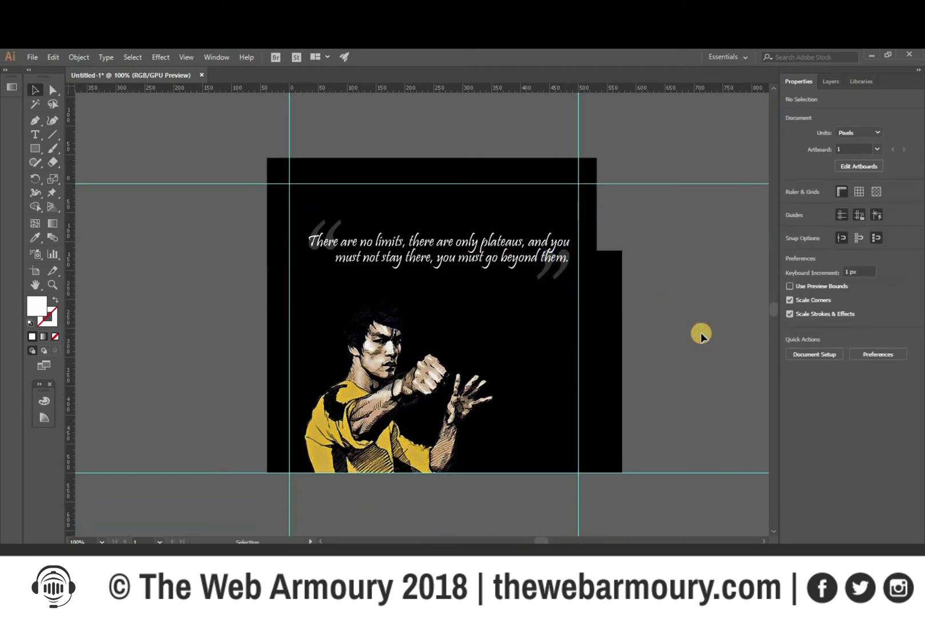
{"action": "scroll", "coordinate": [701, 334], "scroll_direction": "up", "scroll_amount": 1}
{"action": "scroll", "coordinate": [684, 273], "scroll_direction": "up", "scroll_amount": 1}
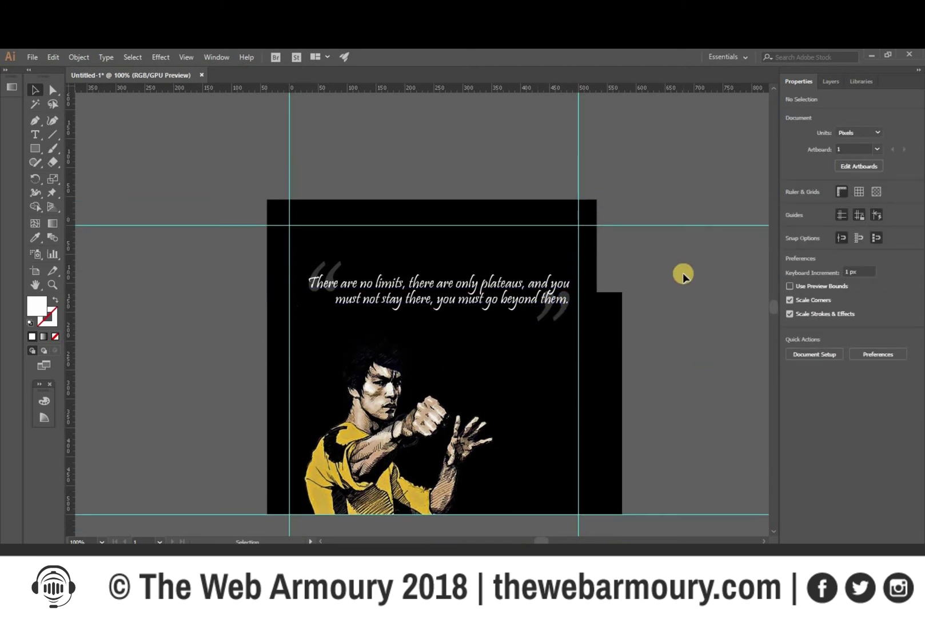
{"action": "scroll", "coordinate": [683, 275], "scroll_direction": "up", "scroll_amount": 1}
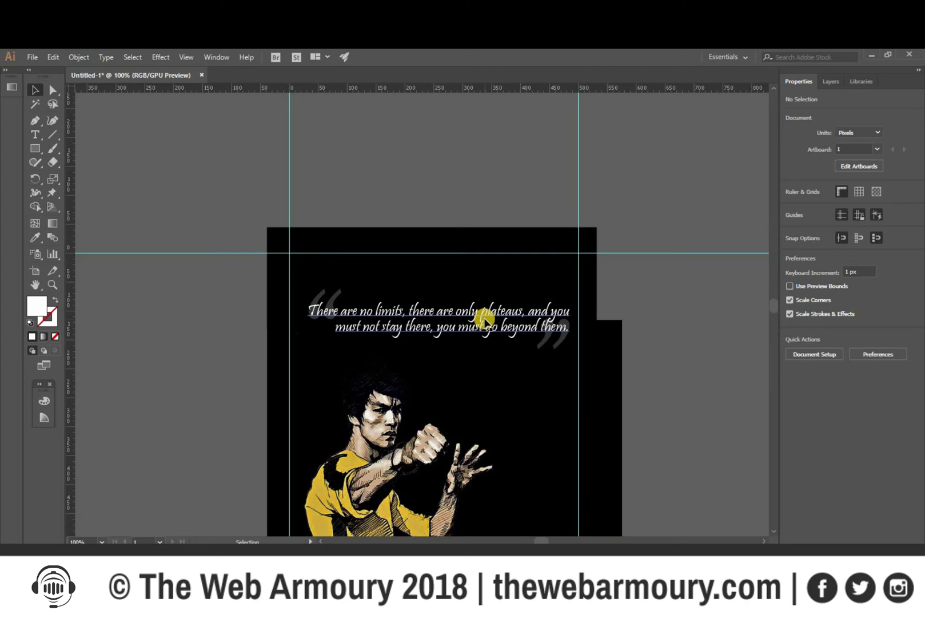
- Duplicate the quote text above the artboard and clear it for the '~ Bruce Lee' signature
{"action": "left_click_drag", "start_coordinate": [484, 321], "coordinate": [488, 171]}
{"action": "double_click", "coordinate": [393, 165]}
{"action": "key", "text": "ctrl+a"}
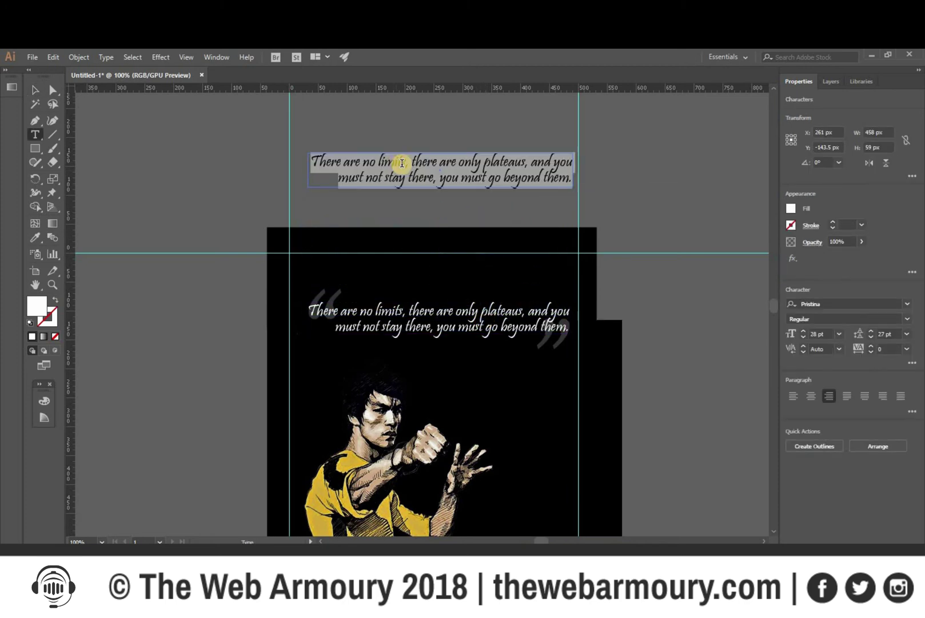
{"action": "key", "text": "BackSpace"}
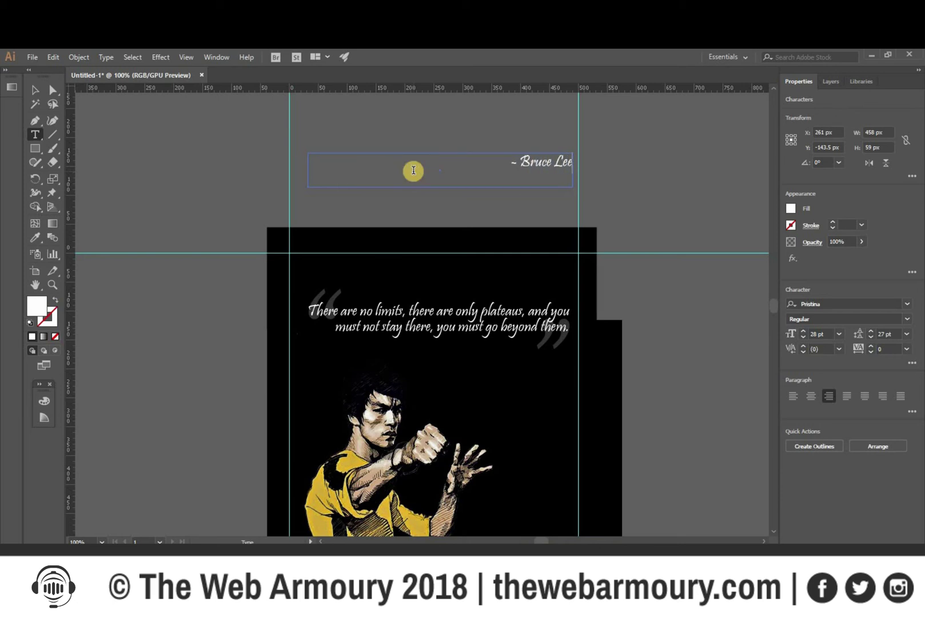
{"action": "left_click", "coordinate": [35, 90]}
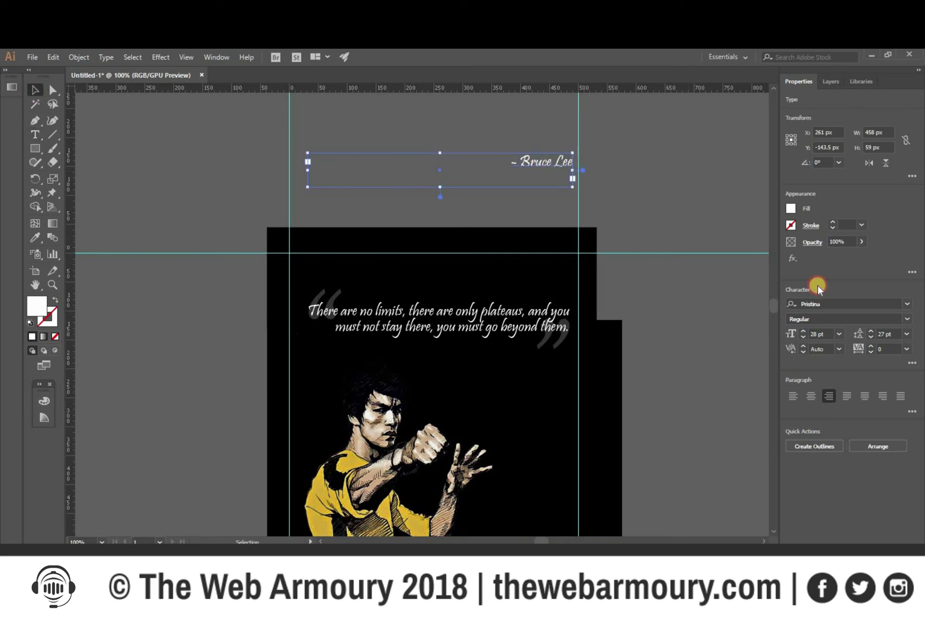
- Raise the signature to 45 pt and move it below the quote on the artboard
{"action": "left_click", "coordinate": [804, 330]}
{"action": "left_click", "coordinate": [804, 330]}
{"action": "left_click", "coordinate": [803, 331]}
{"action": "left_click", "coordinate": [803, 330]}
{"action": "left_click", "coordinate": [804, 331]}
{"action": "left_click", "coordinate": [804, 330]}
{"action": "left_click", "coordinate": [804, 331]}
{"action": "left_click", "coordinate": [804, 331]}
{"action": "left_click", "coordinate": [804, 331]}
{"action": "left_click", "coordinate": [650, 192]}
{"action": "left_click_drag", "start_coordinate": [548, 171], "coordinate": [513, 355]}
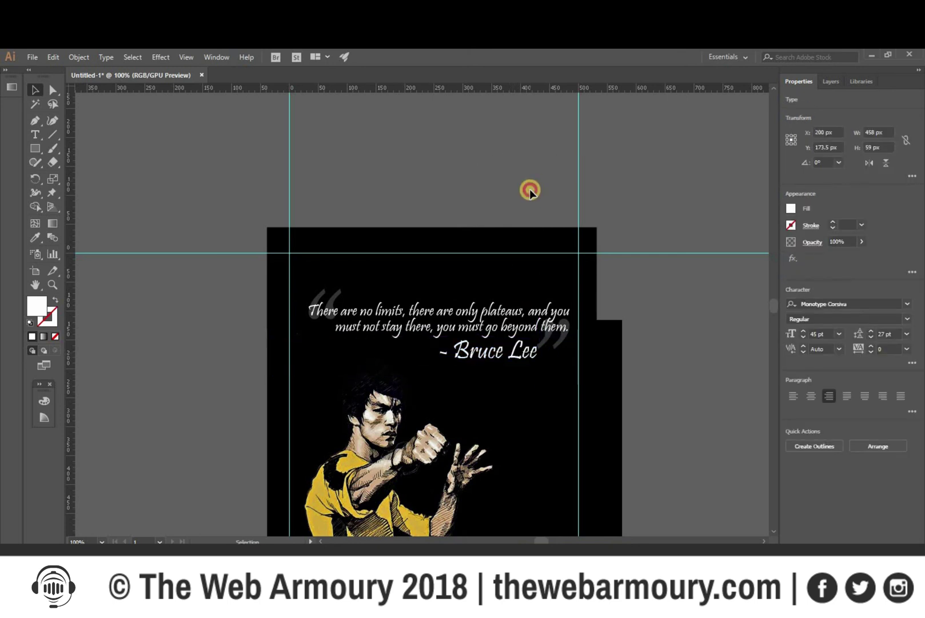
{"action": "left_click", "coordinate": [530, 190]}
- Open File > Export > Save for Web (Legacy) to preview the poster export
{"action": "scroll", "coordinate": [531, 190], "scroll_direction": "down", "scroll_amount": 3}
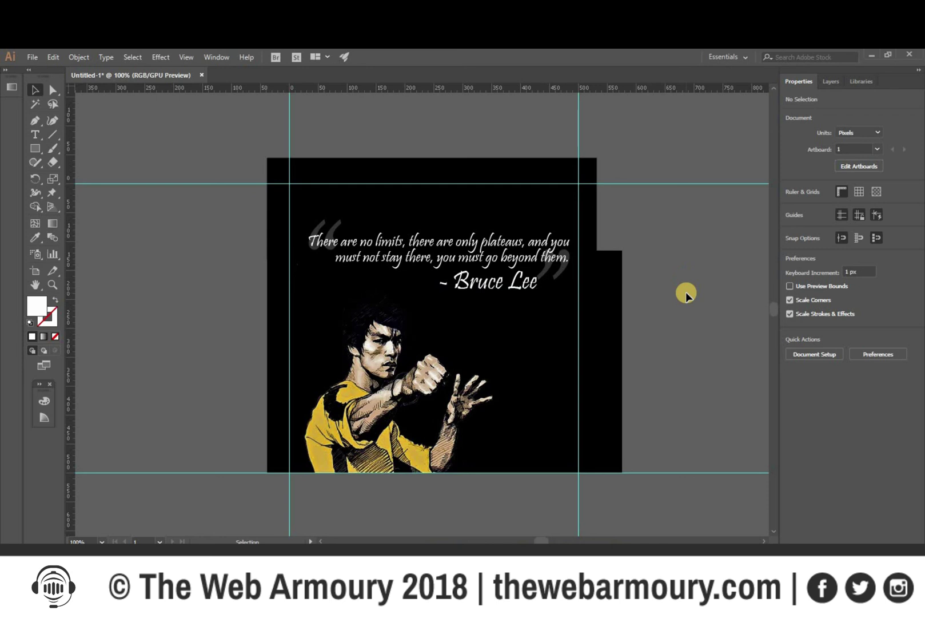
{"action": "left_click", "coordinate": [33, 56]}
{"action": "mouse_move", "coordinate": [71, 265]}
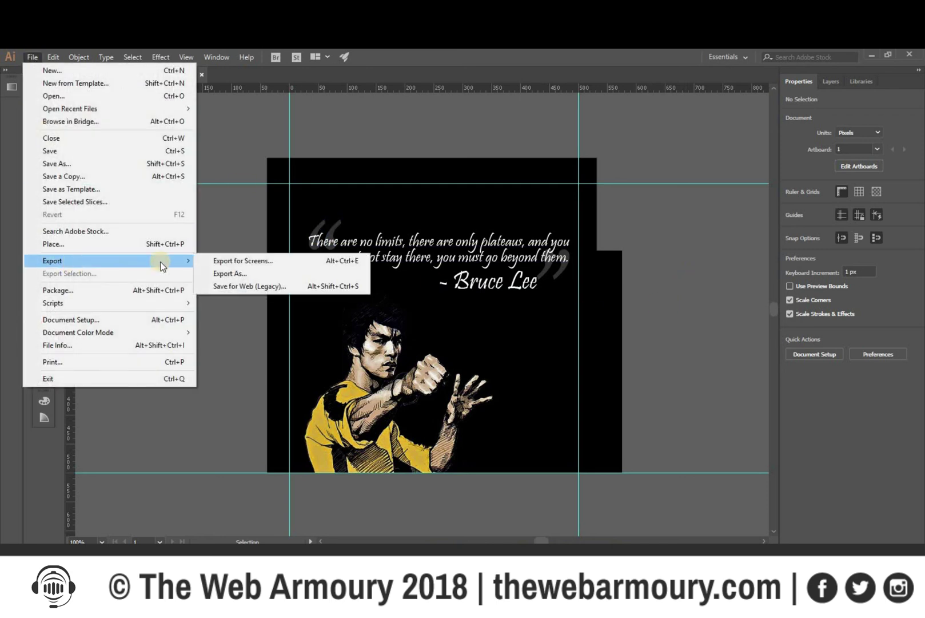
{"action": "left_click", "coordinate": [234, 285]}
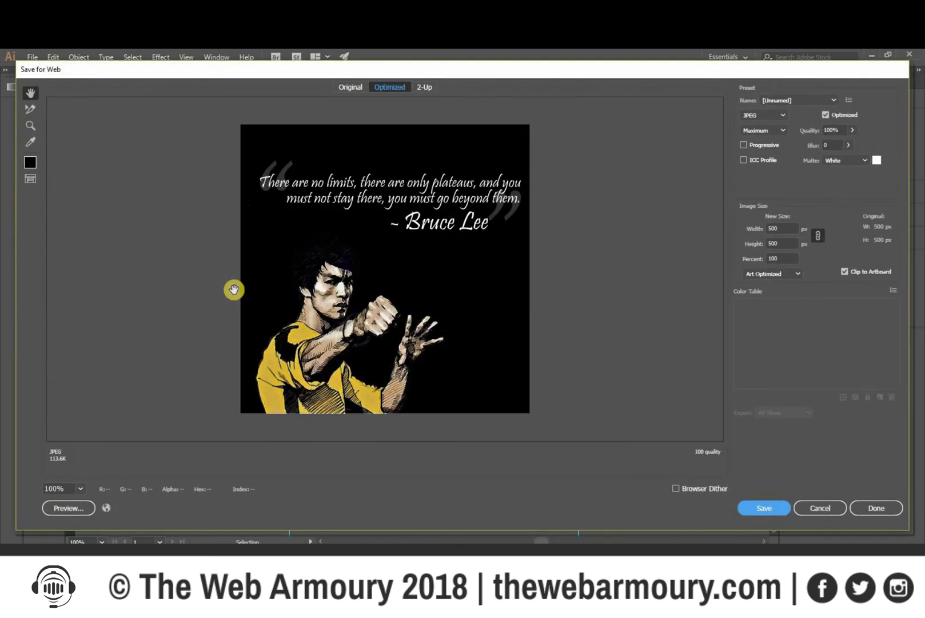